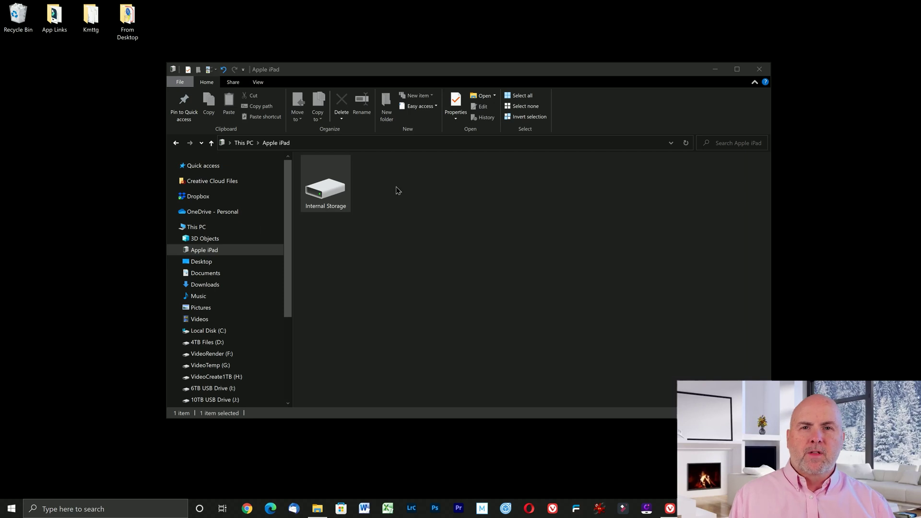
- Search Windows for the iTunes app and bring up iTunes
{"action": "left_click", "coordinate": [64, 508]}
{"action": "type", "text": "it"}
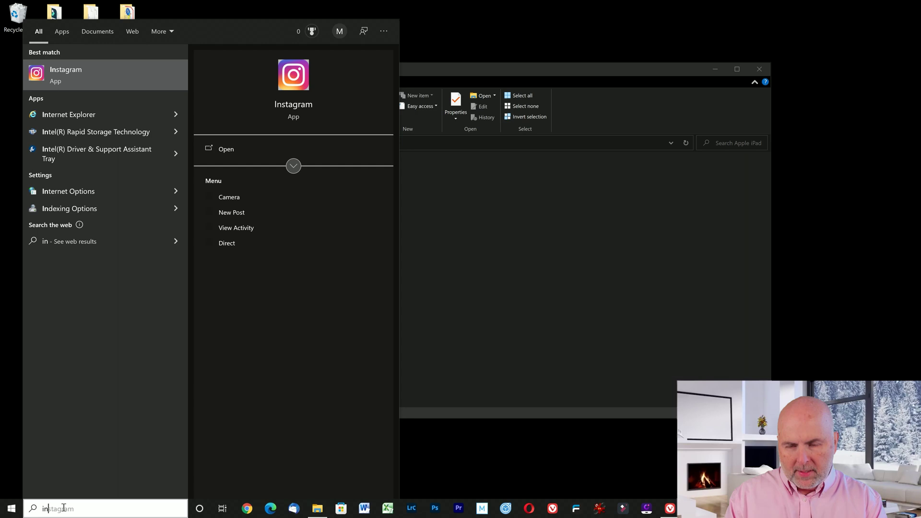
{"action": "type", "text": "u"}
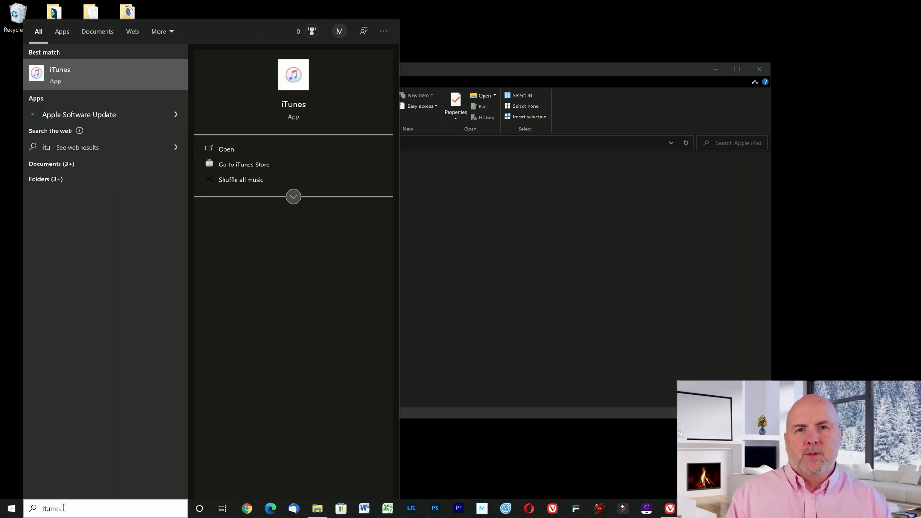
{"action": "key", "text": "Escape"}
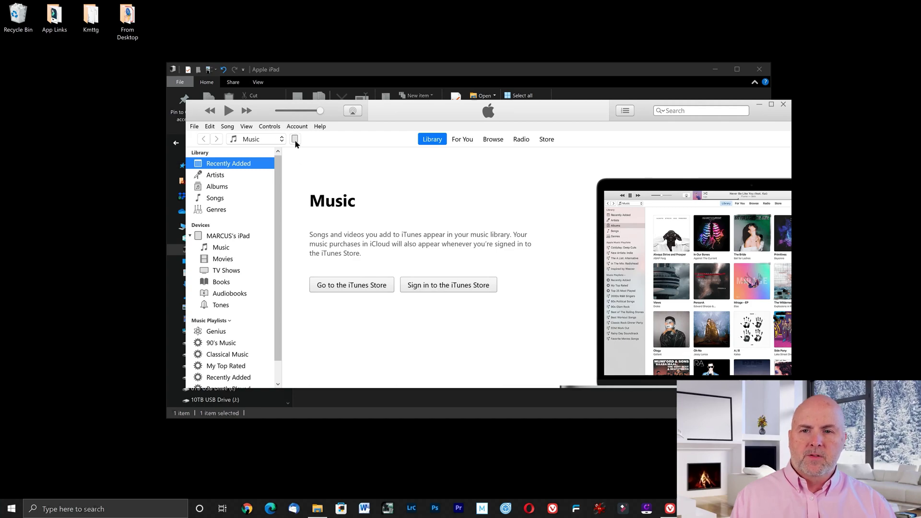
- Open the connected iPad's File Sharing settings and list the documents of the DJI Fly app
{"action": "left_click", "coordinate": [295, 139]}
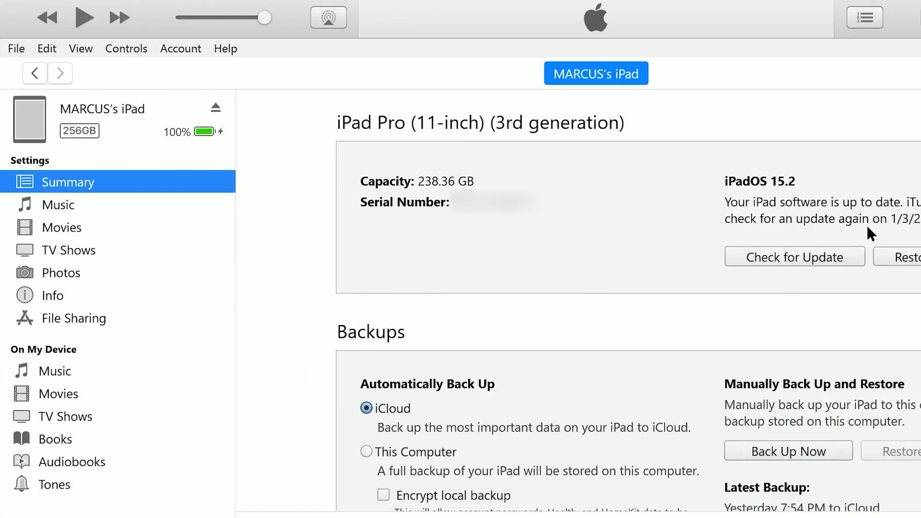
{"action": "left_click", "coordinate": [78, 326]}
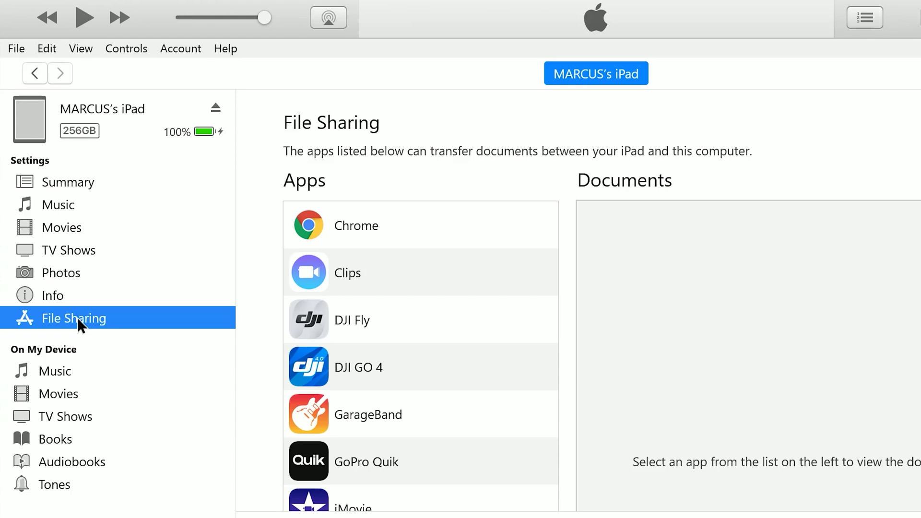
{"action": "left_click", "coordinate": [380, 323]}
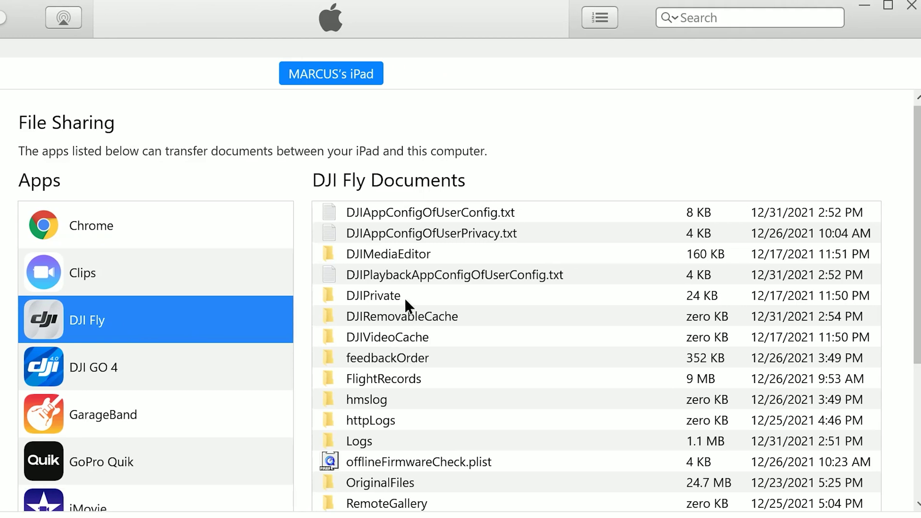
- Save the FlightRecords folder from the DJI Fly documents to the Desktop
{"action": "left_click", "coordinate": [381, 378]}
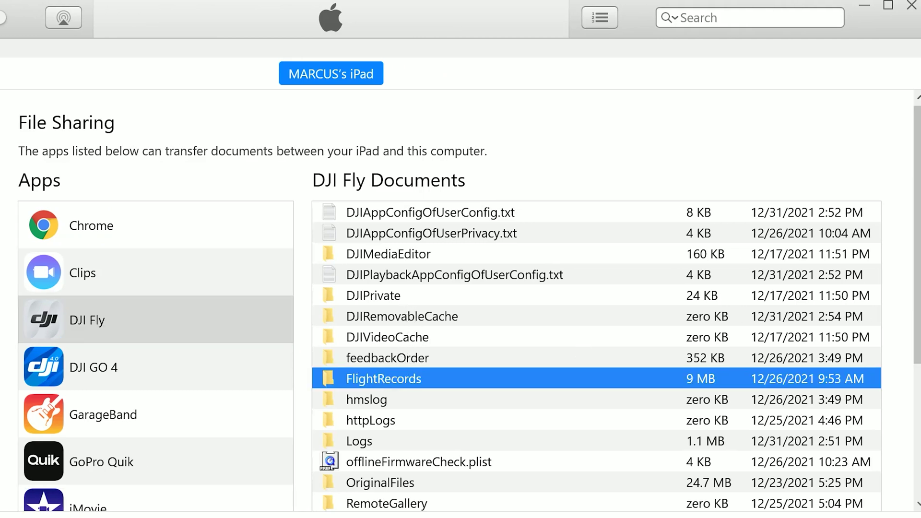
{"action": "scroll", "coordinate": [833, 488], "scroll_direction": "down", "scroll_amount": 5}
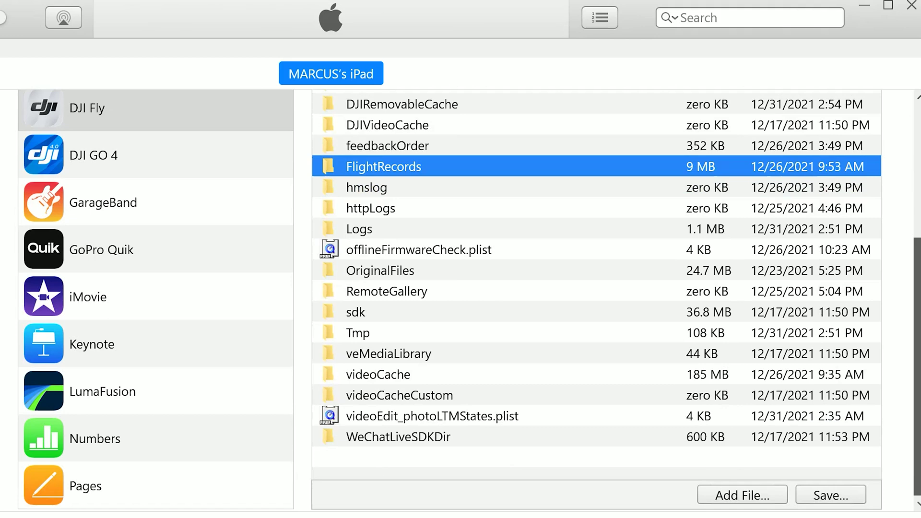
{"action": "left_click", "coordinate": [825, 496]}
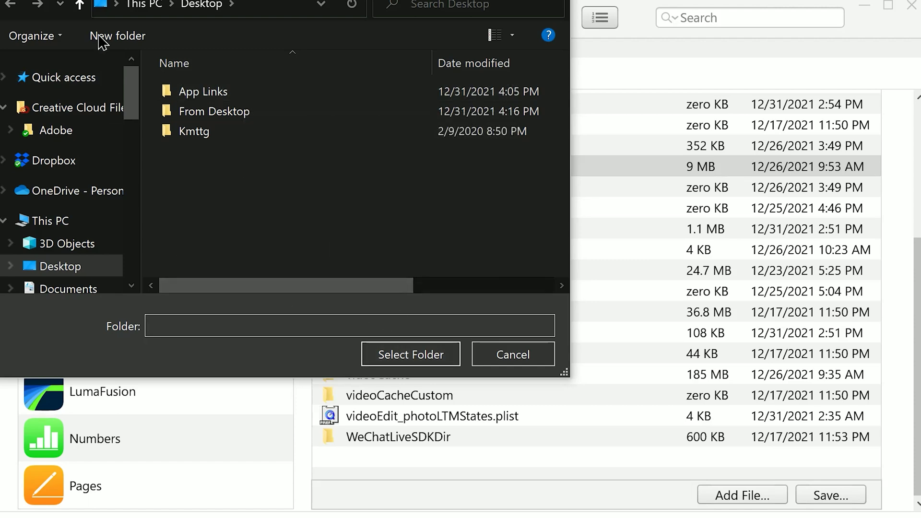
{"action": "left_click", "coordinate": [418, 354]}
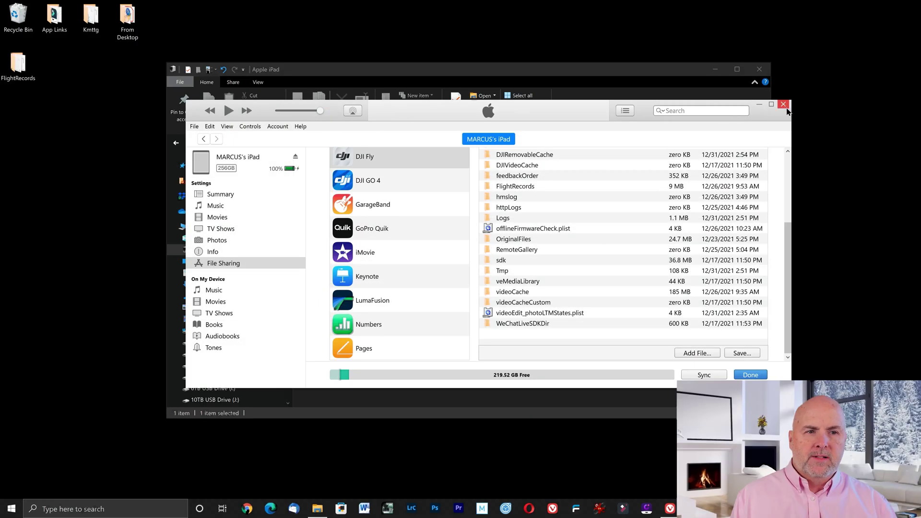
- Close iTunes and the Apple iPad window, and move the FlightRecords folder to the middle of the desktop
{"action": "left_click", "coordinate": [783, 104]}
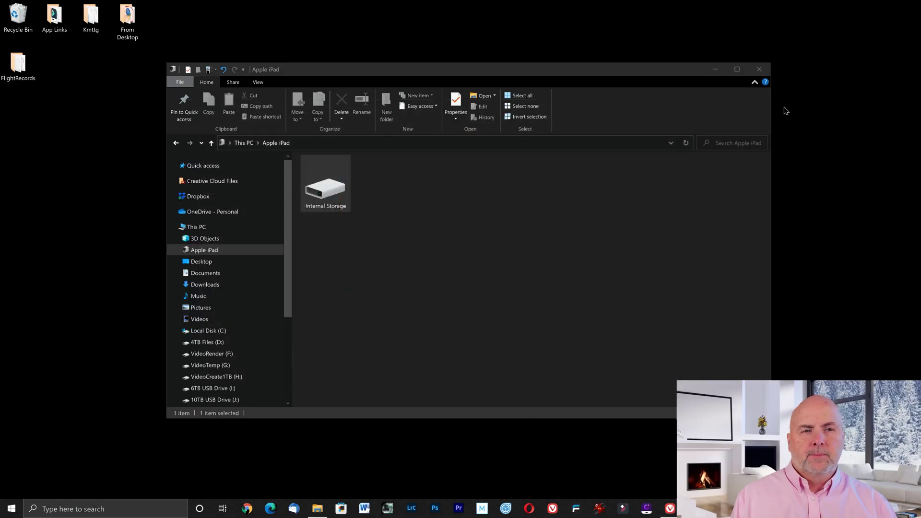
{"action": "left_click", "coordinate": [763, 70]}
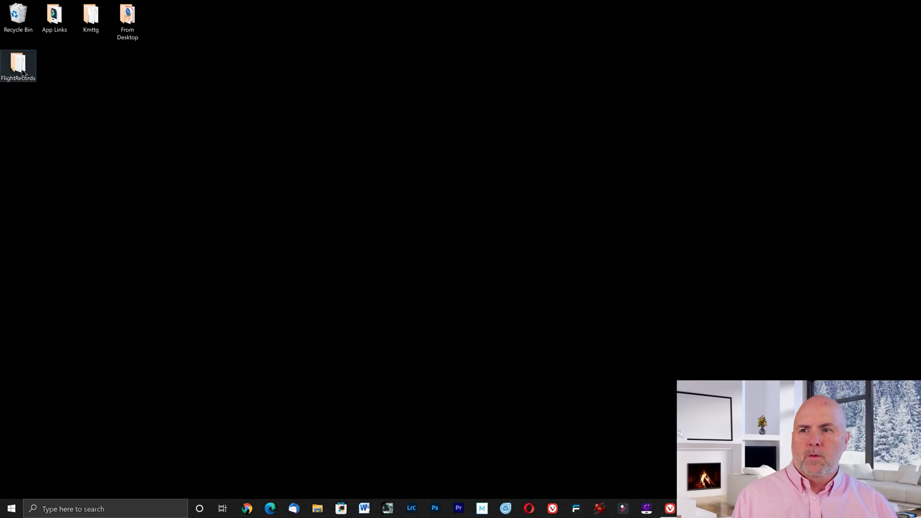
{"action": "left_click_drag", "start_coordinate": [19, 65], "coordinate": [433, 157]}
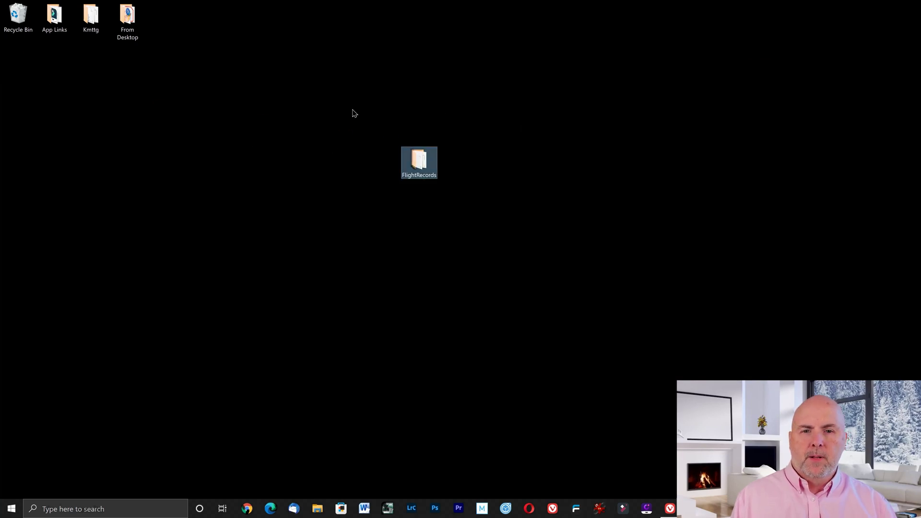
- Open the FlightRecords folder, look through its flight record text files and MCDatFlightRecords subfolder, and return to FlightRecords
{"action": "double_click", "coordinate": [418, 160]}
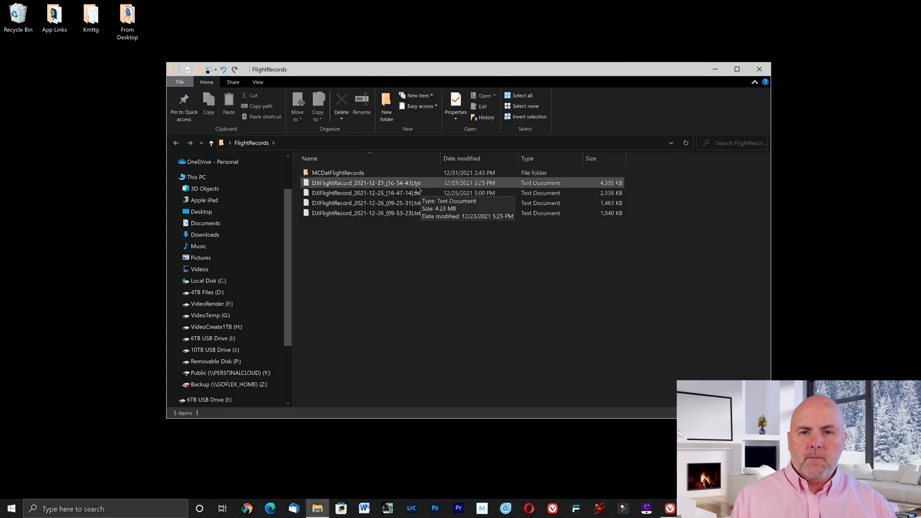
{"action": "left_click", "coordinate": [415, 193]}
{"action": "left_click", "coordinate": [411, 204]}
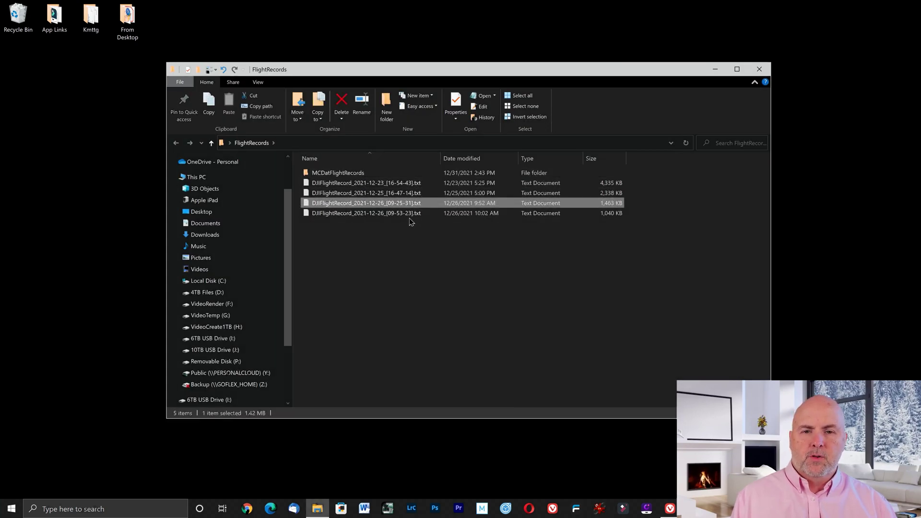
{"action": "left_click", "coordinate": [411, 214]}
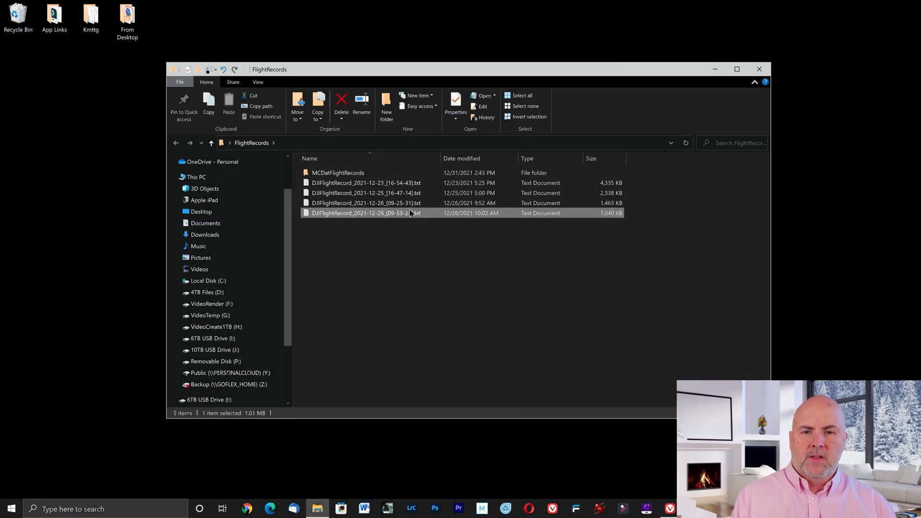
{"action": "double_click", "coordinate": [345, 173]}
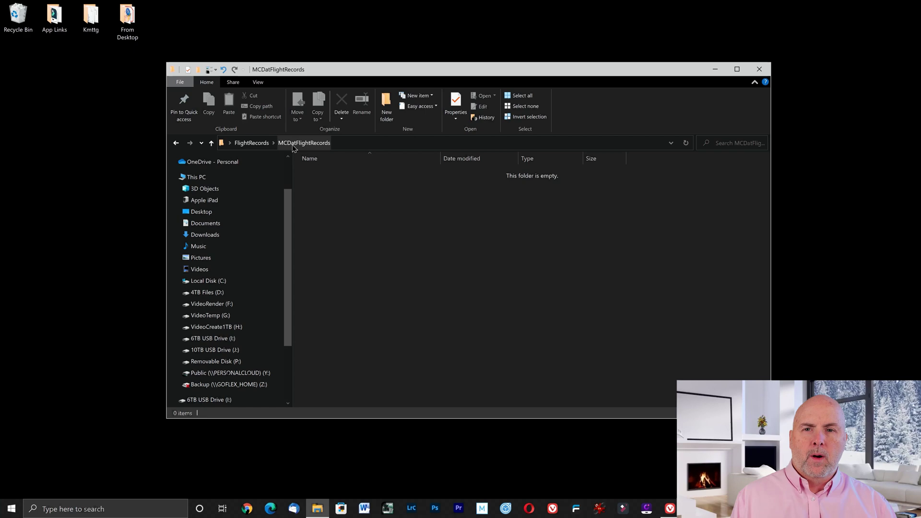
{"action": "left_click", "coordinate": [251, 143]}
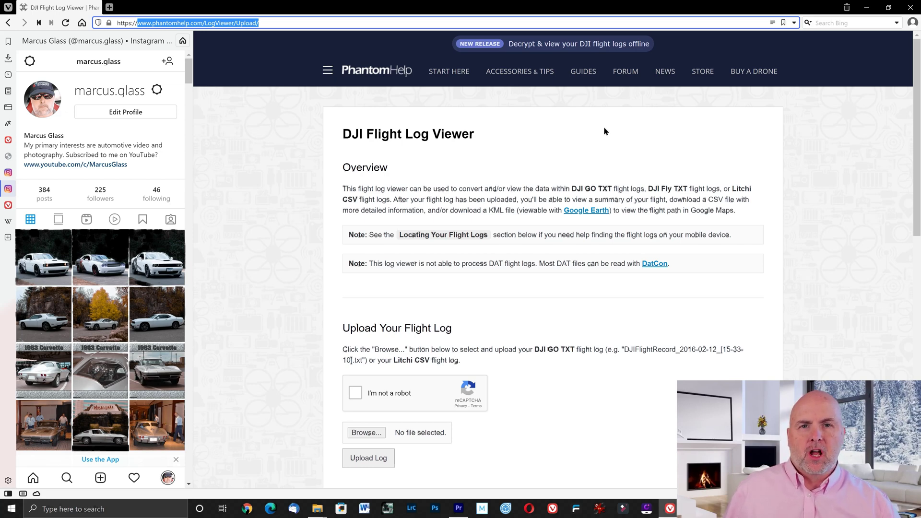
- In the browser's DJI Flight Log Viewer, complete the robot check and upload DJIFlightRecord_2021-12-26_[09-53-23].txt from the FlightRecords folder
{"action": "left_click", "coordinate": [355, 393]}
{"action": "scroll", "coordinate": [415, 322], "scroll_direction": "down", "scroll_amount": 2}
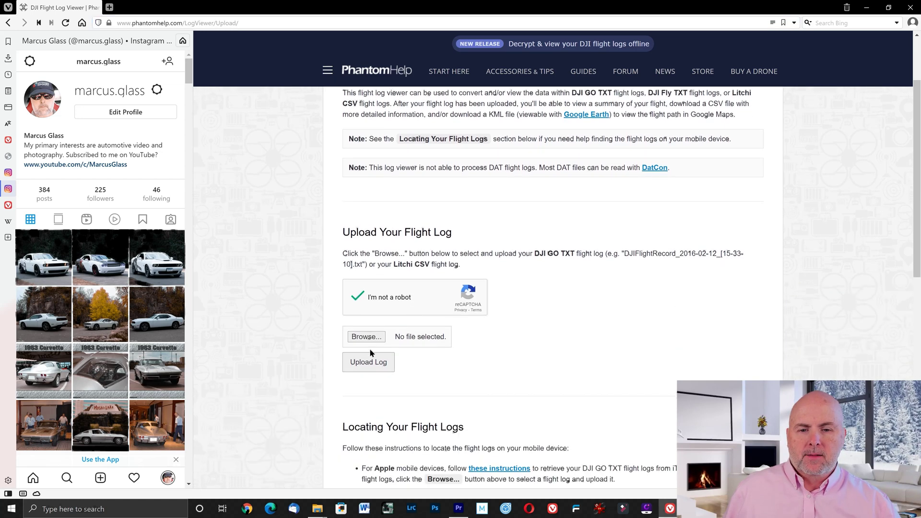
{"action": "left_click", "coordinate": [367, 338]}
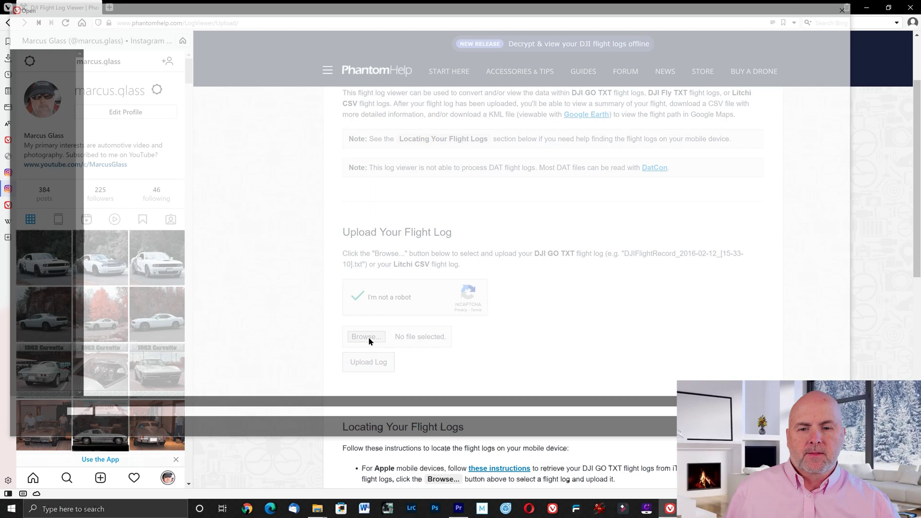
{"action": "left_click", "coordinate": [183, 107]}
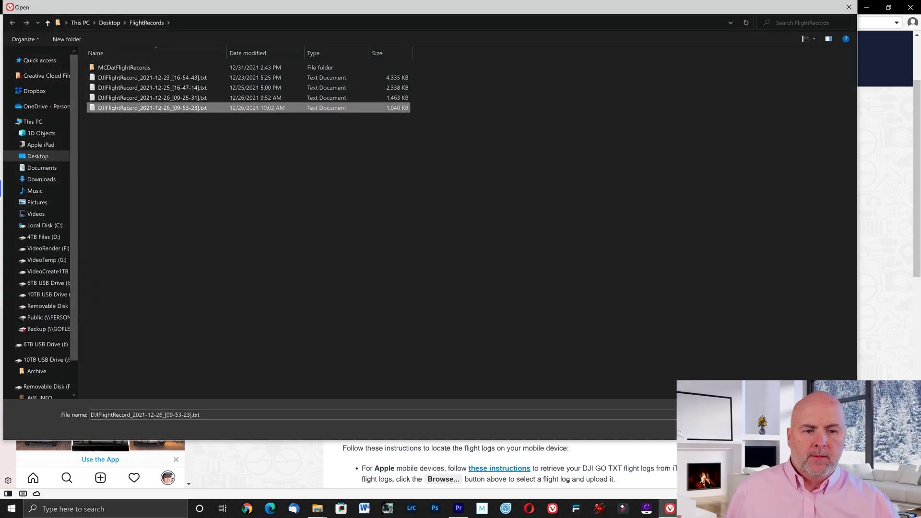
{"action": "key", "text": "Return"}
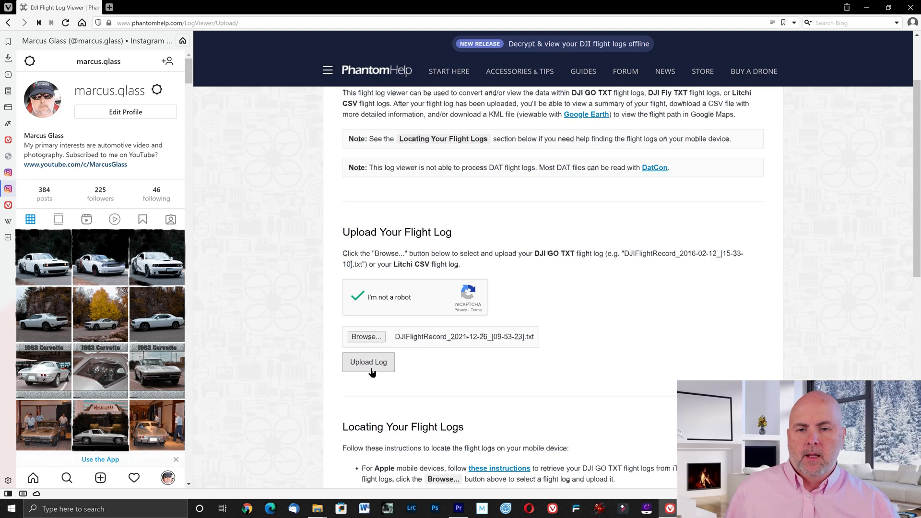
{"action": "left_click", "coordinate": [368, 363]}
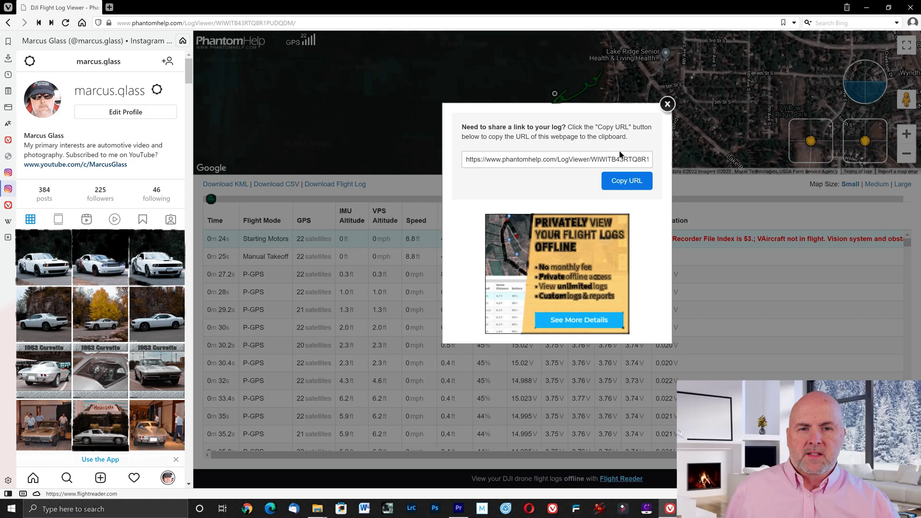
- Copy the share URL of the uploaded flight log and close the sharing popup
{"action": "left_click", "coordinate": [623, 183]}
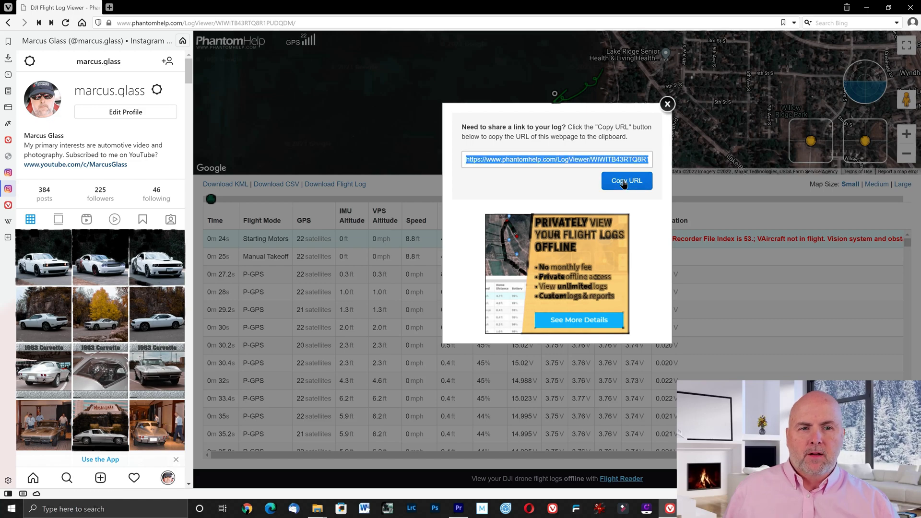
{"action": "left_click", "coordinate": [668, 104]}
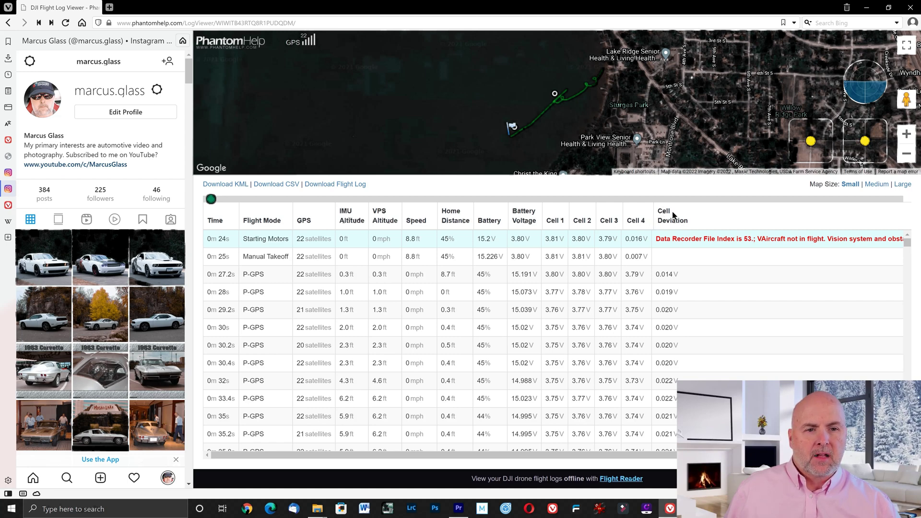
- Examine the flight log table's columns through to Message and its rows down to about the eight-minute mark
{"action": "left_click_drag", "start_coordinate": [631, 455], "coordinate": [828, 455]}
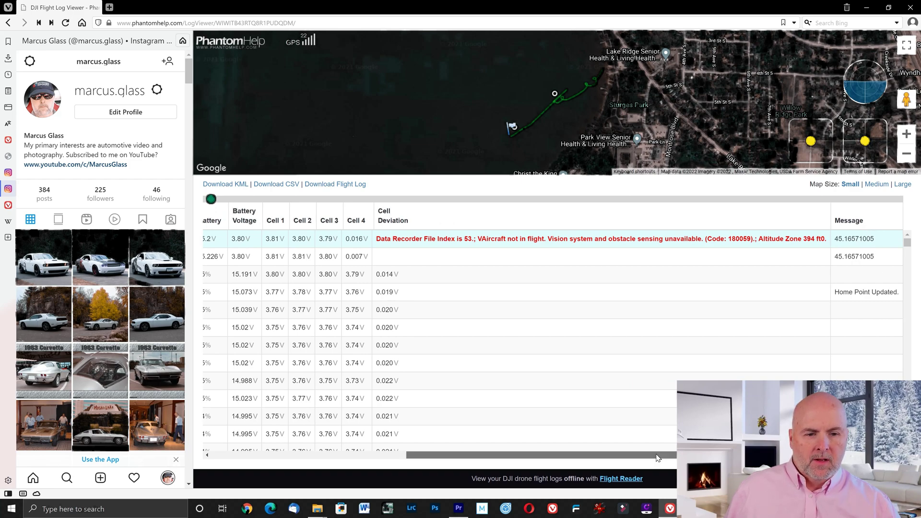
{"action": "left_click_drag", "start_coordinate": [662, 458], "coordinate": [425, 461]}
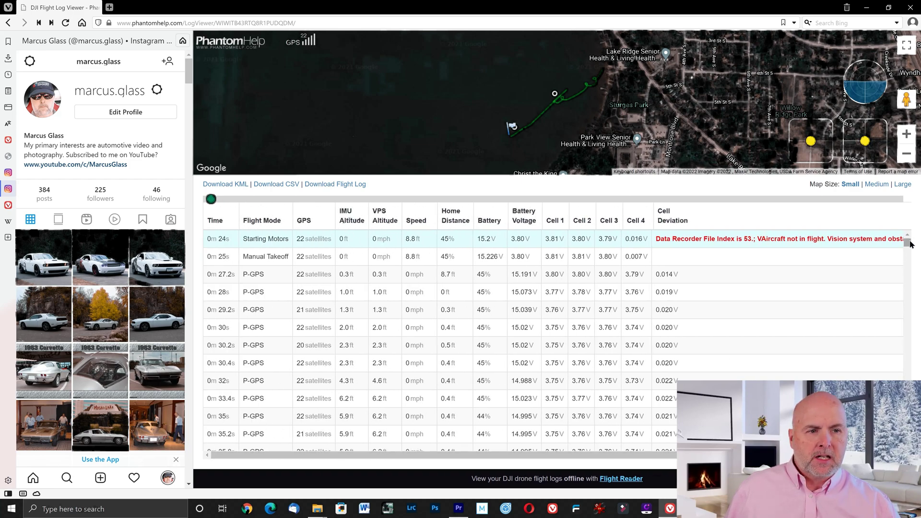
{"action": "left_click_drag", "start_coordinate": [910, 243], "coordinate": [907, 390]}
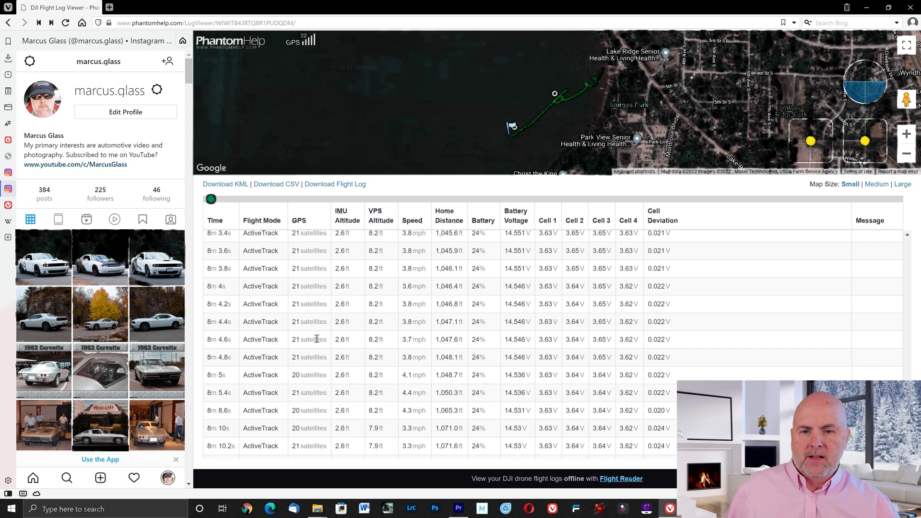
- Select the 8m 4.6s record, and move the flight timeline back to 5m 20.4s and forward to 7m 51s
{"action": "left_click", "coordinate": [343, 342]}
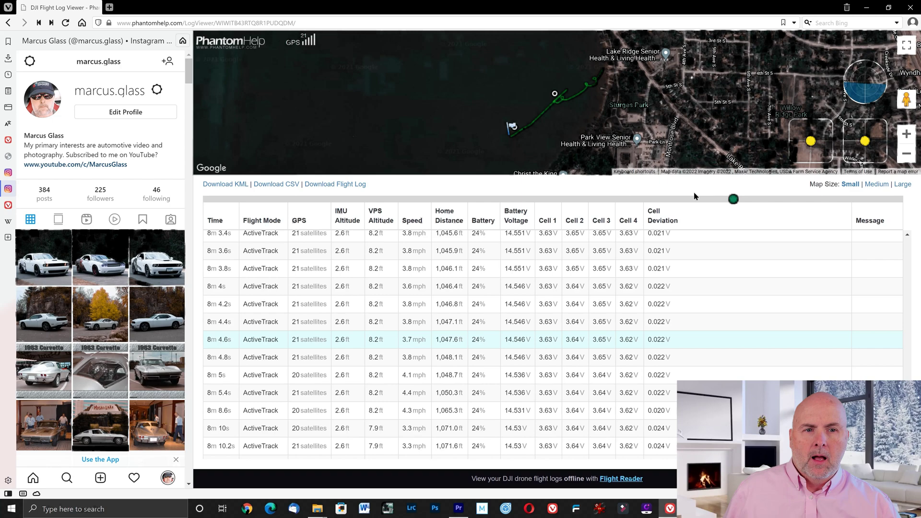
{"action": "left_click_drag", "start_coordinate": [735, 201], "coordinate": [505, 201]}
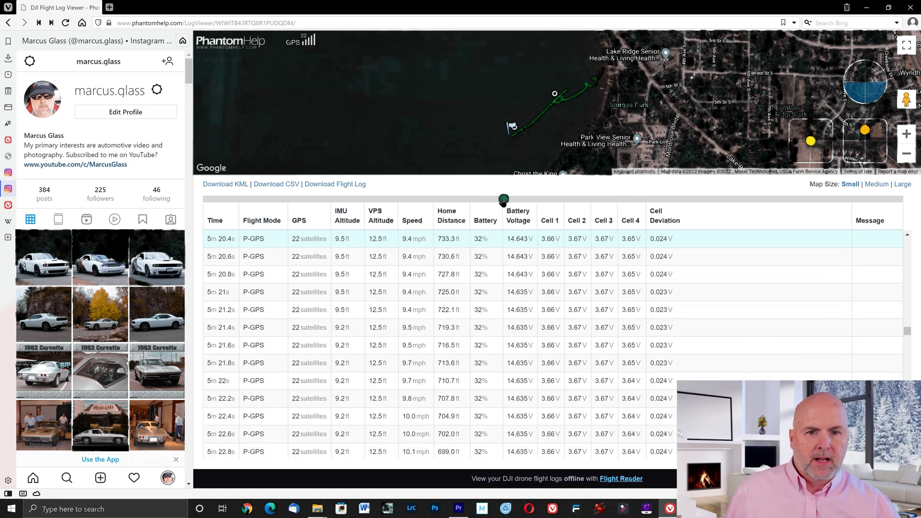
{"action": "left_click_drag", "start_coordinate": [505, 200], "coordinate": [697, 199]}
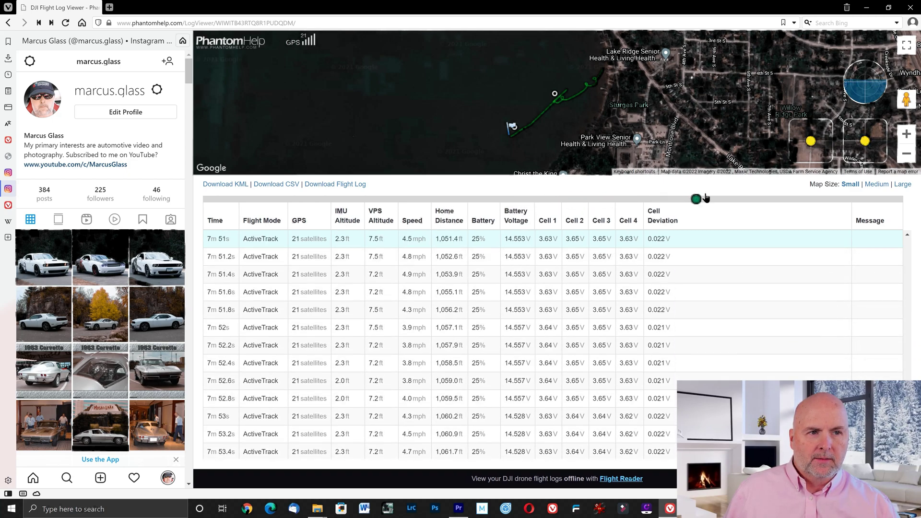